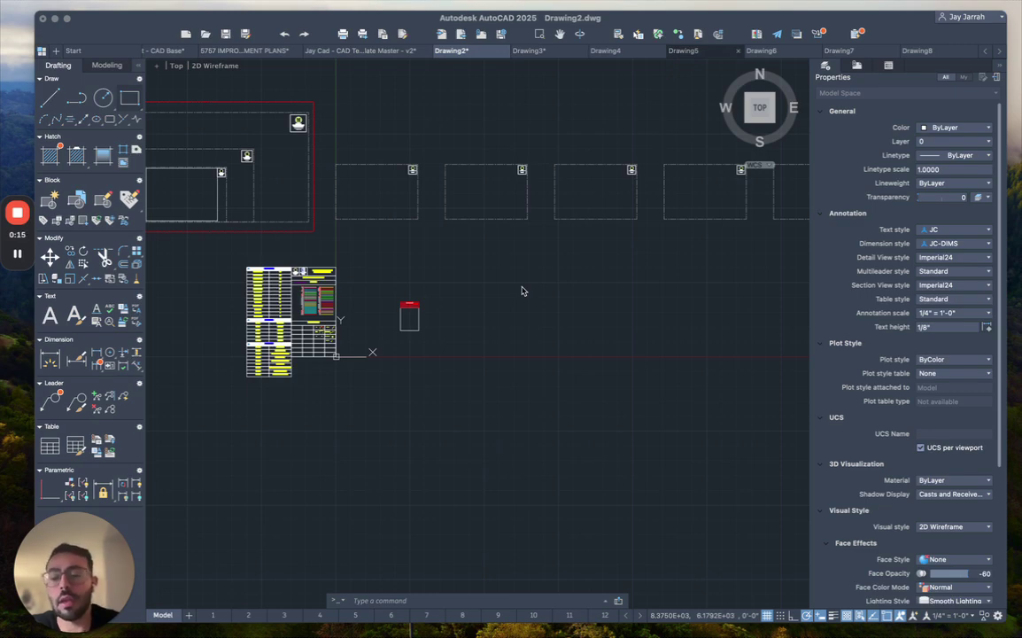
# Step: Preview Drawing2's layout sheets 2, 3, 4, 5 and 1, then return to the Model tab
pyautogui.click(212, 614)
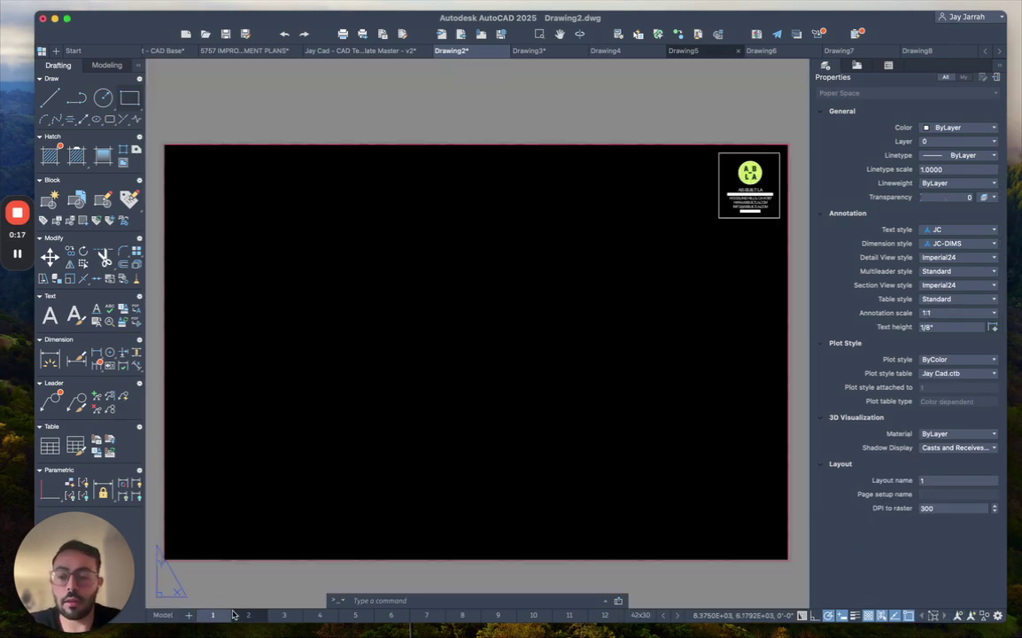
pyautogui.click(249, 615)
pyautogui.click(285, 615)
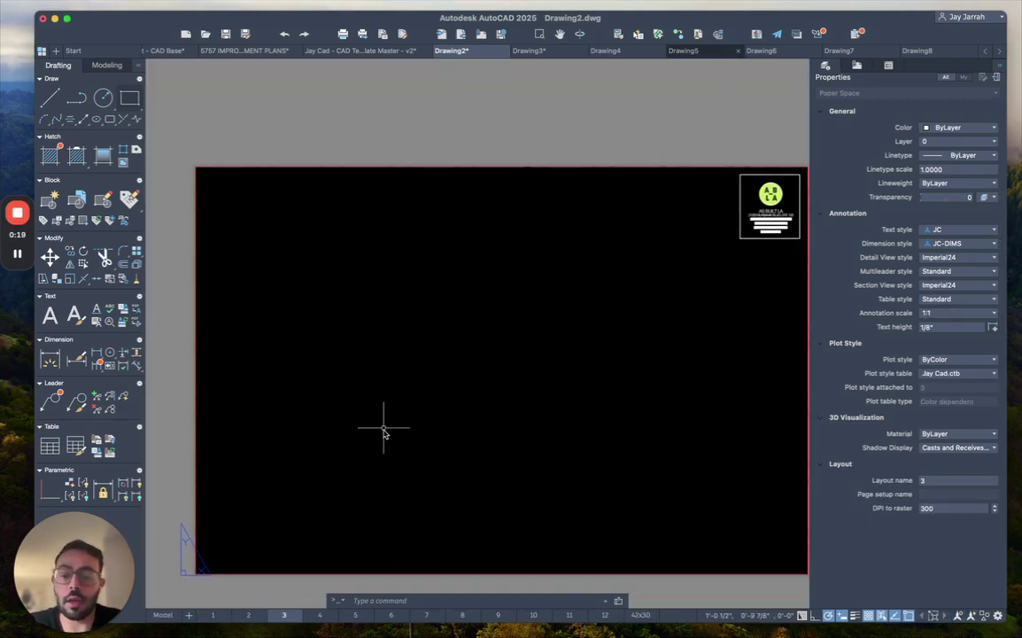
pyautogui.click(320, 614)
pyautogui.click(358, 616)
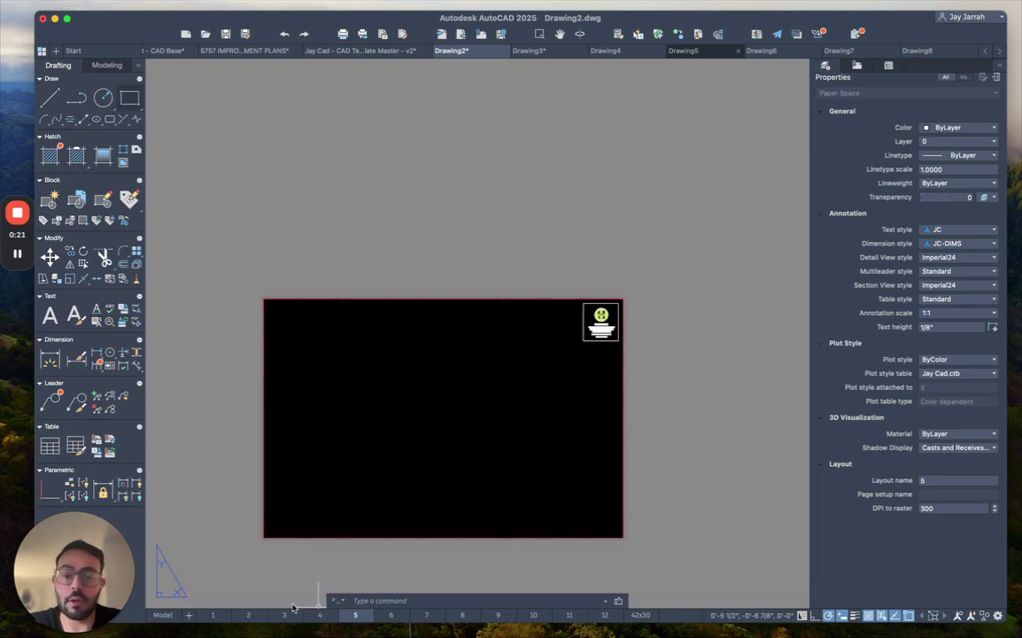
pyautogui.click(213, 615)
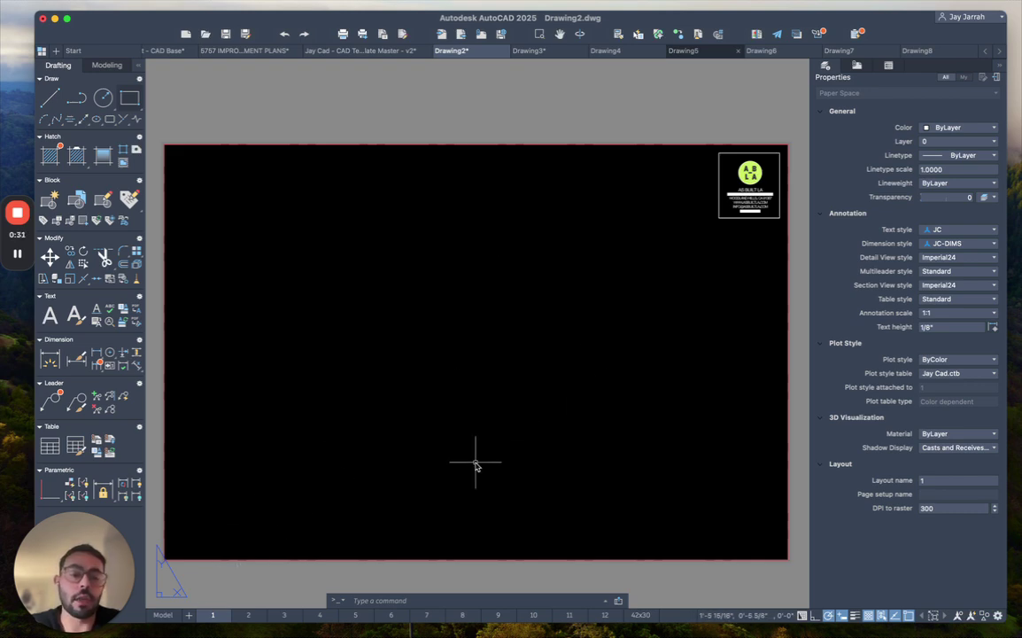
pyautogui.click(163, 615)
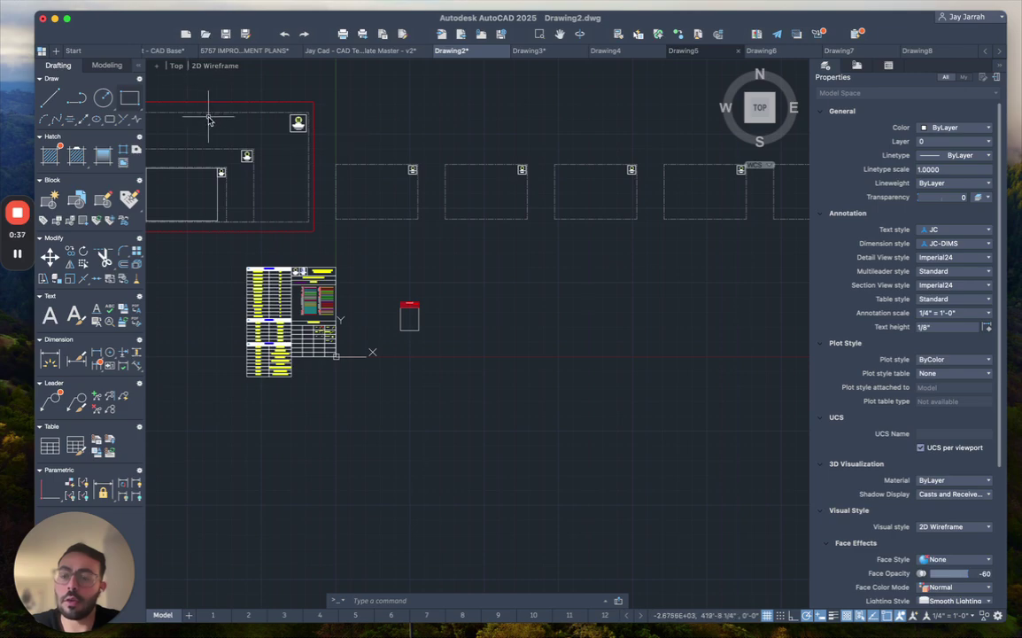
# Step: Open Quick View Layouts, browse Drawing3's previews, then return to Drawing2's thumbnails
pyautogui.click(41, 52)
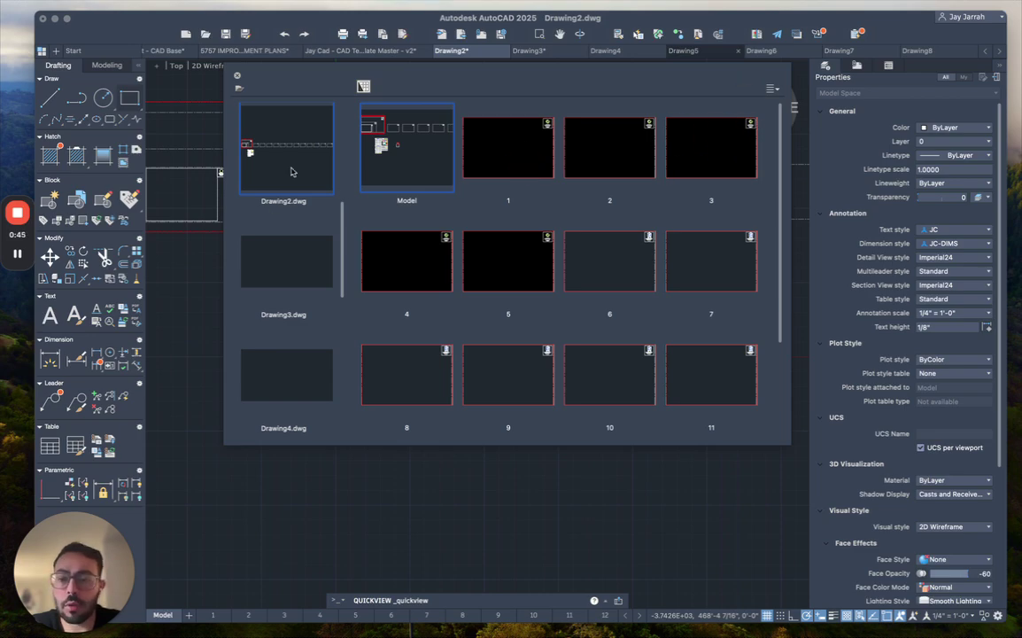
pyautogui.scroll(-3, 514, 181)
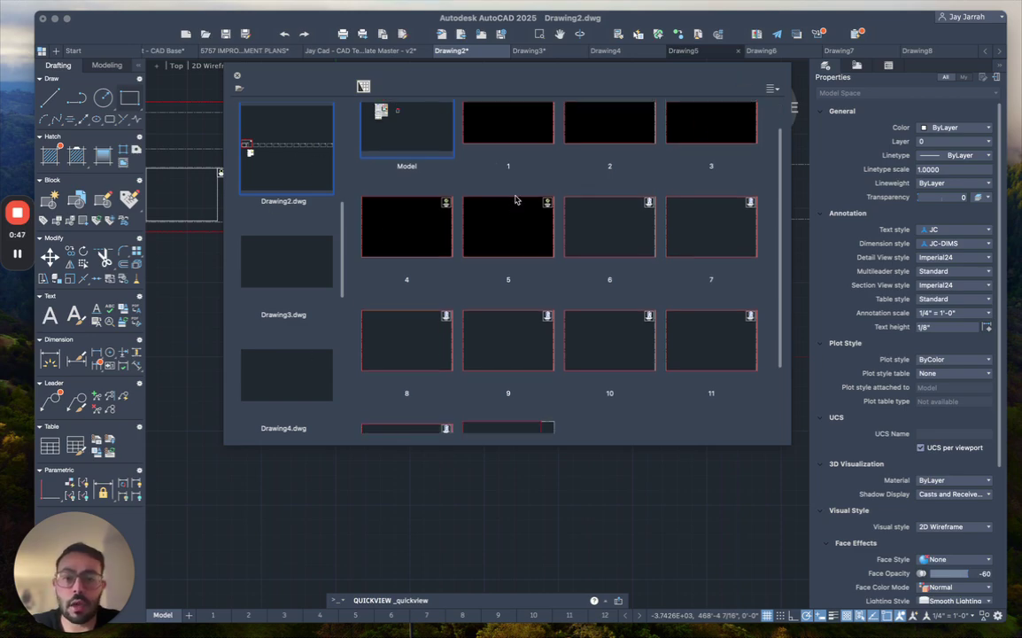
pyautogui.scroll(3, 518, 240)
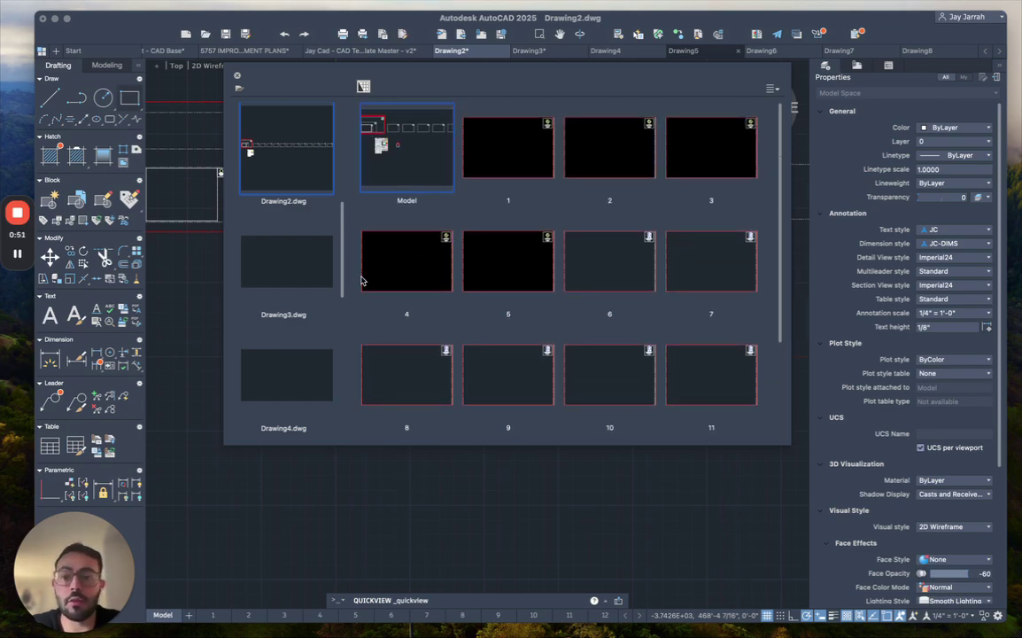
pyautogui.click(297, 280)
pyautogui.scroll(-2, 292, 283)
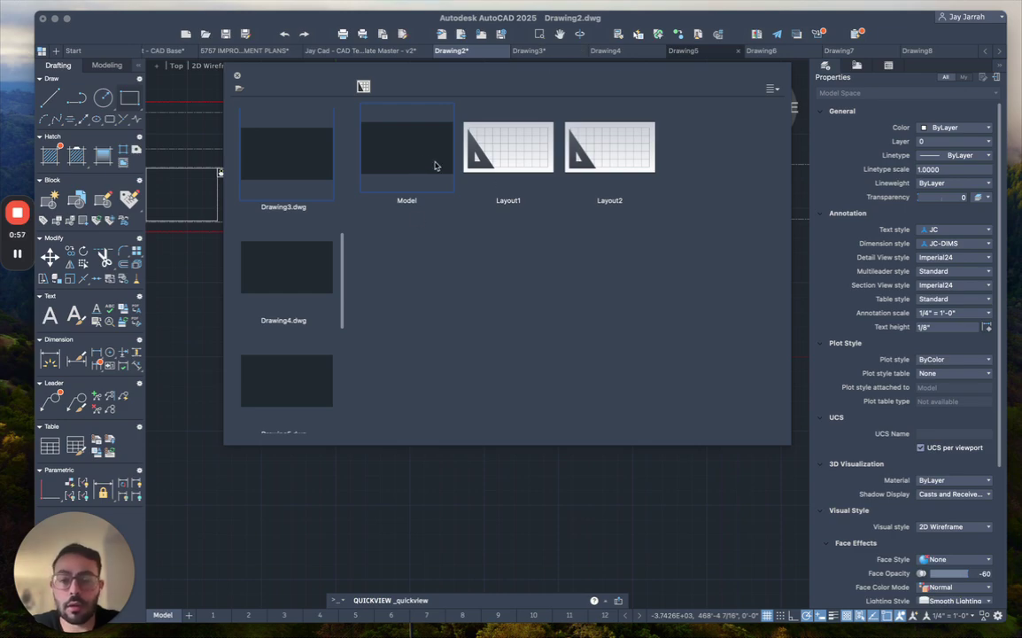
pyautogui.scroll(3, 304, 272)
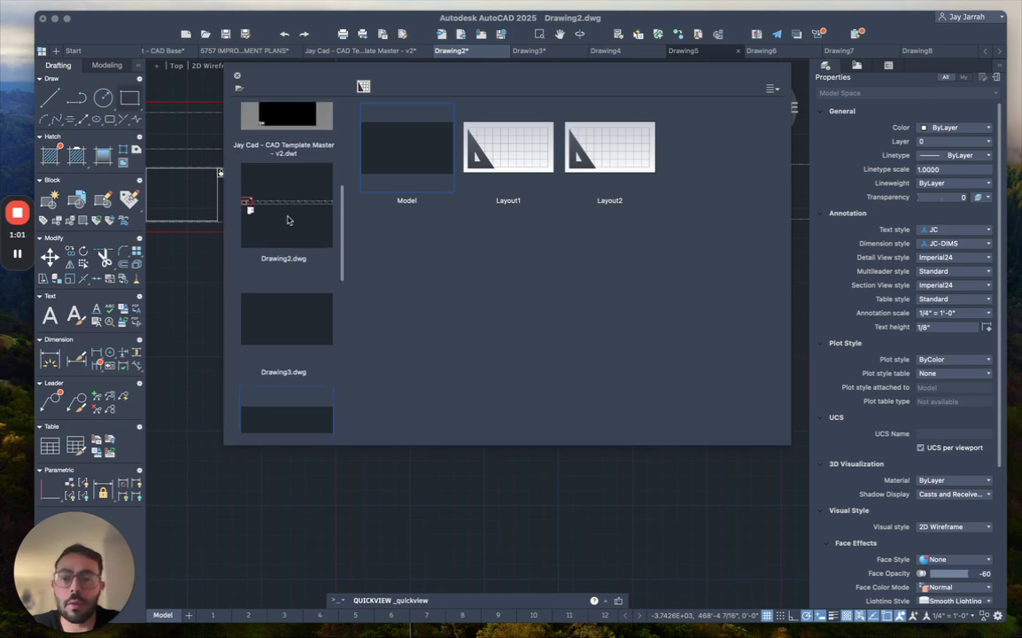
pyautogui.click(258, 259)
pyautogui.scroll(2, 262, 226)
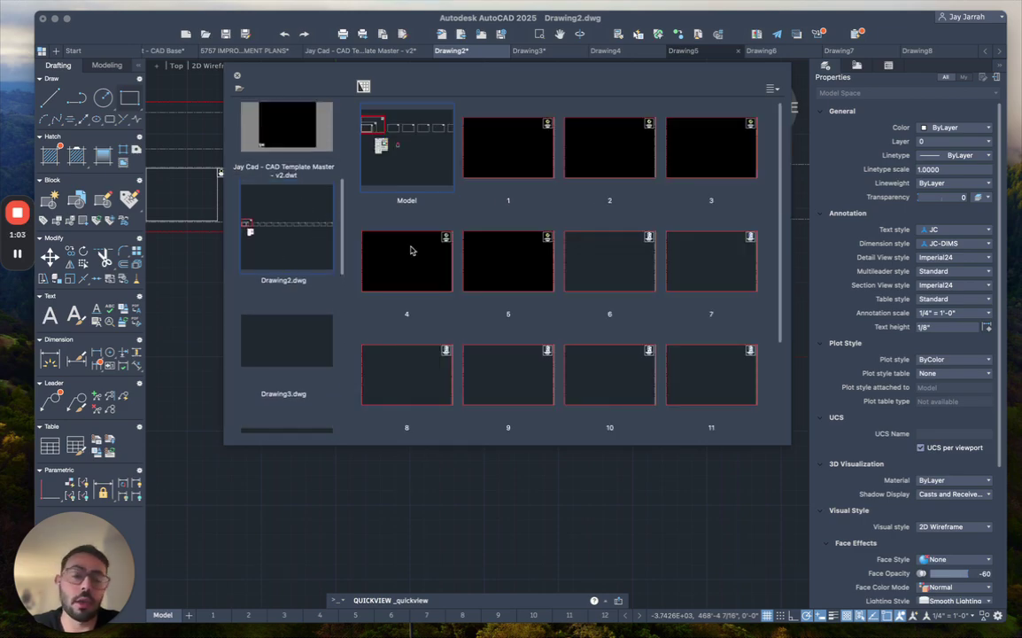
pyautogui.scroll(-2, 509, 236)
pyautogui.scroll(2, 509, 236)
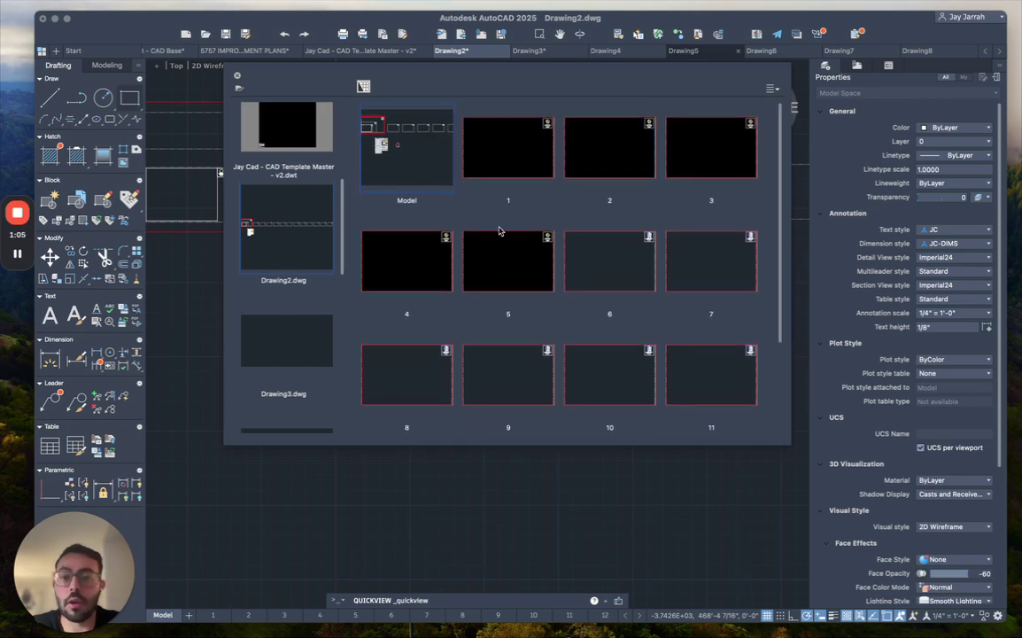
# Step: Drag the layout 1 thumbnail toward the end of the layout grid and release it
pyautogui.click(494, 162)
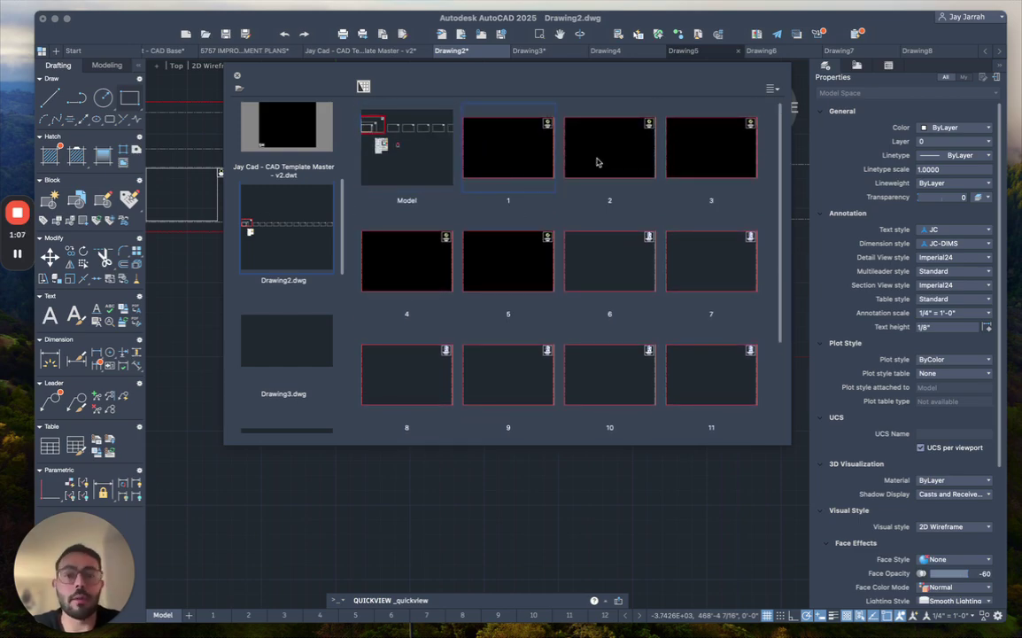
pyautogui.scroll(-4, 598, 159)
pyautogui.scroll(3, 580, 269)
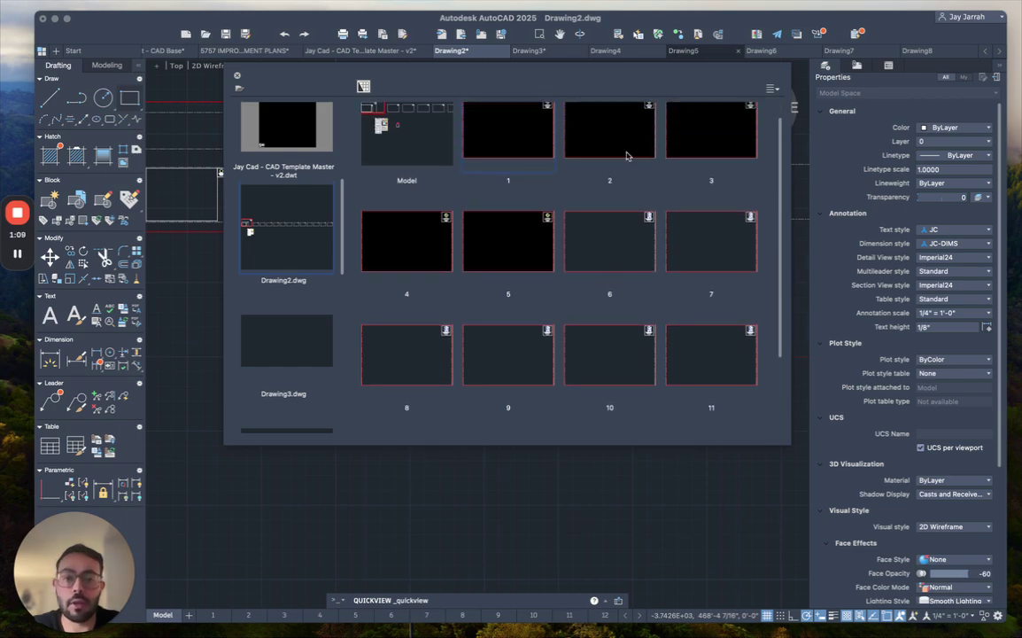
pyautogui.scroll(1, 620, 266)
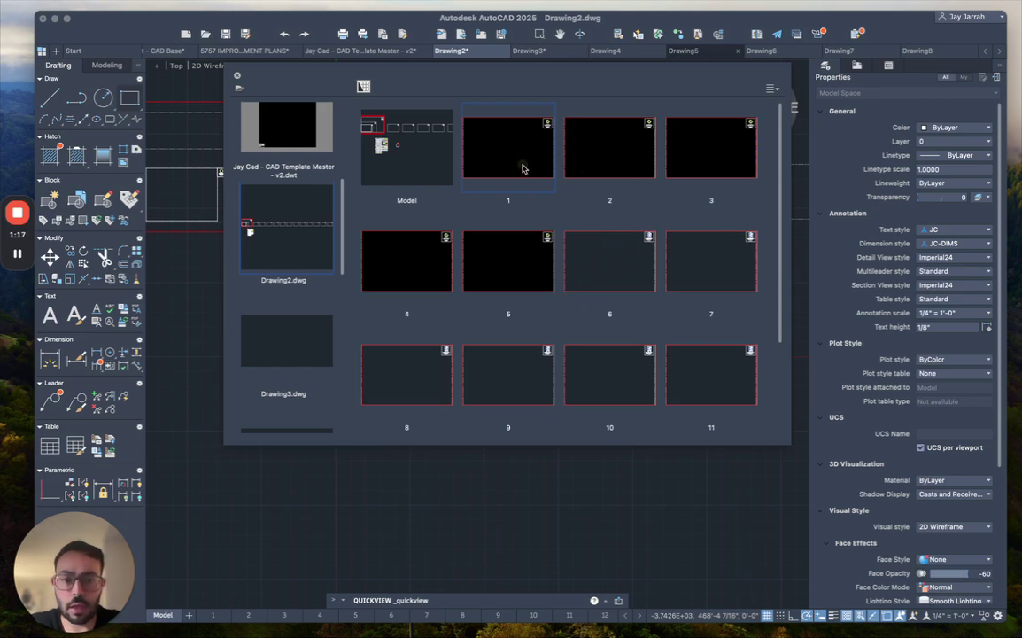
pyautogui.moveTo(523, 168); pyautogui.dragTo(509, 400)
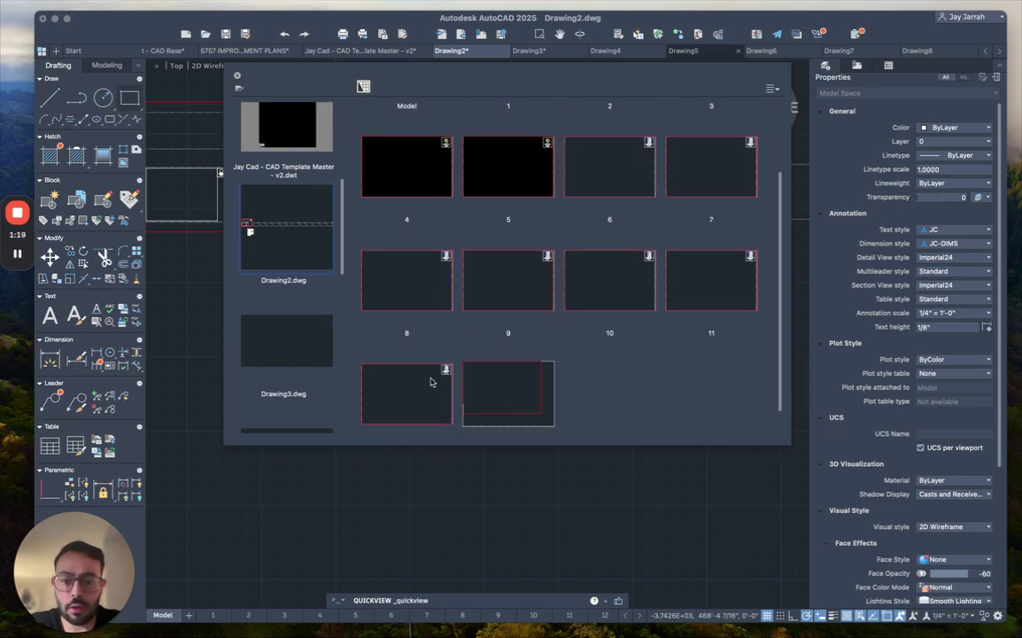
pyautogui.click(425, 389)
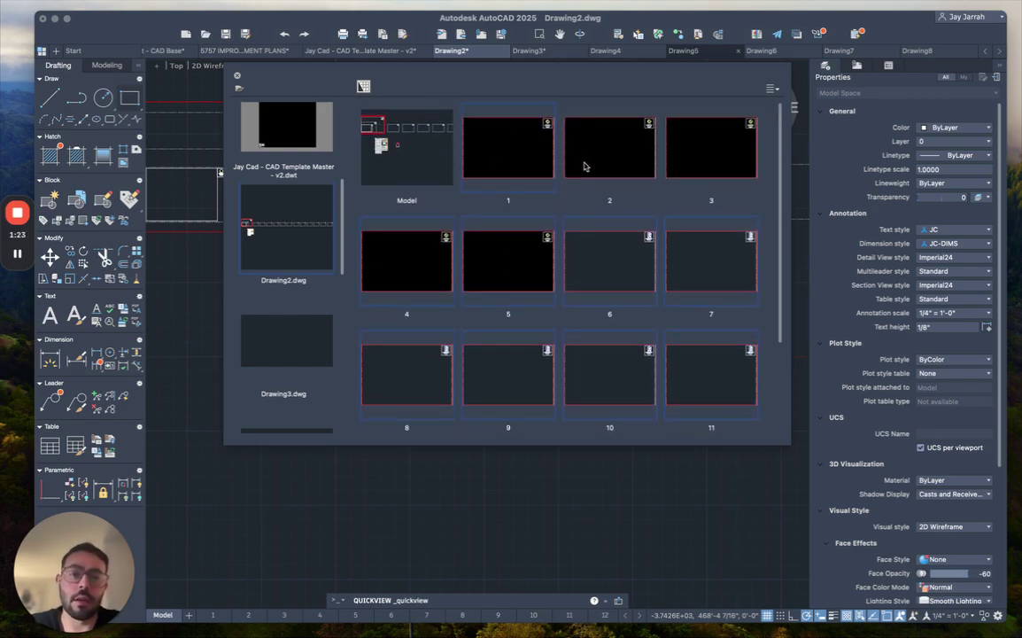
pyautogui.scroll(-2, 405, 380)
pyautogui.scroll(2, 531, 208)
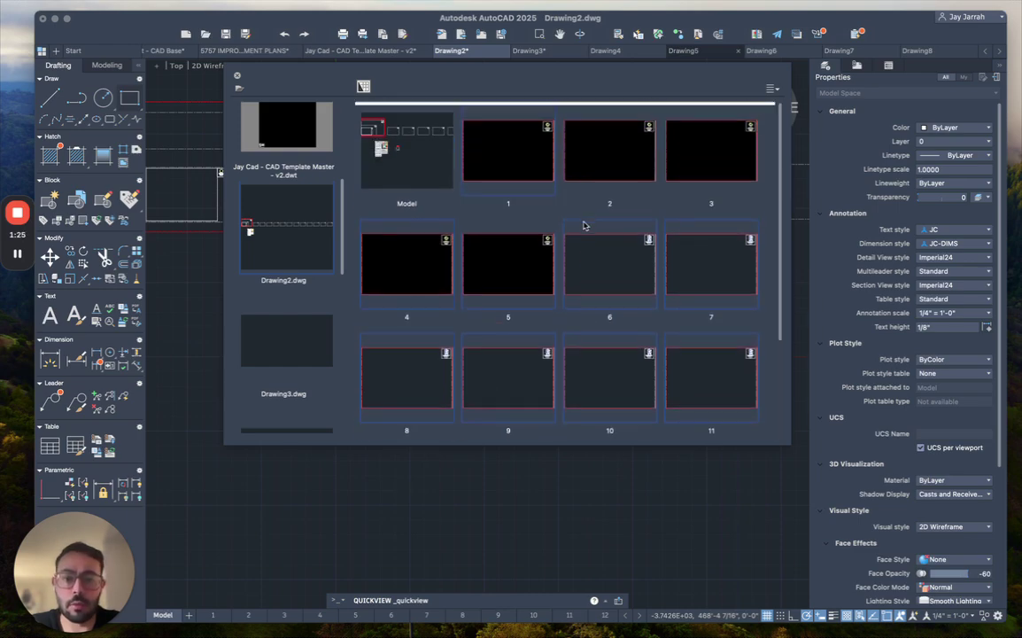
# Step: Select Drawing2's numbered layout thumbnails 1 through 5
pyautogui.keyDown('shift'); pyautogui.click(635, 148); pyautogui.keyUp('shift')
pyautogui.keyDown('shift'); pyautogui.click(481, 160); pyautogui.keyUp('shift')
pyautogui.keyDown('shift'); pyautogui.click(495, 266); pyautogui.keyUp('shift')
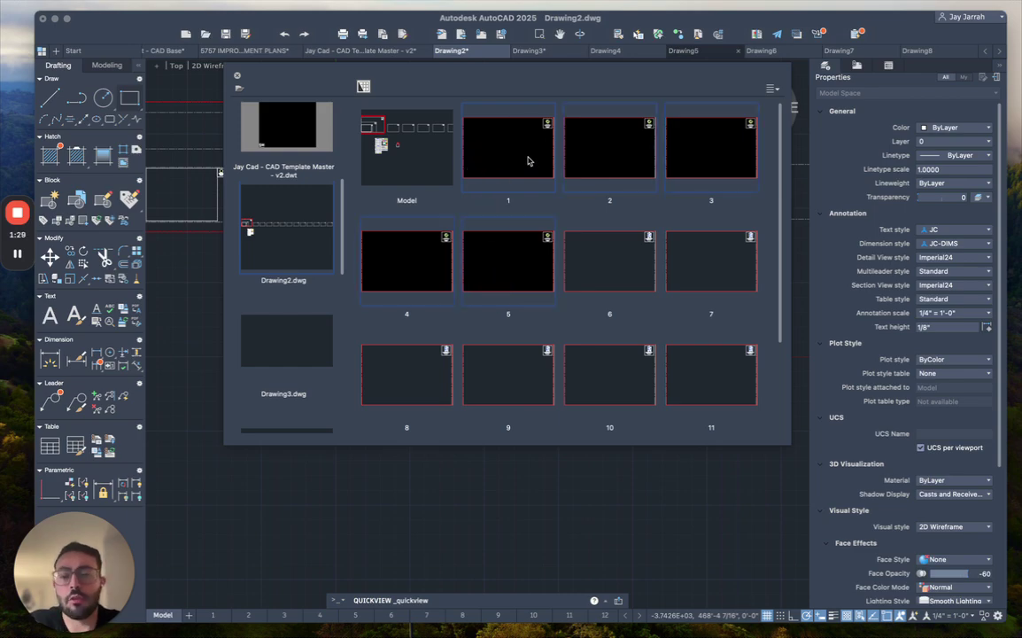
# Step: Delete only layout 1 from its thumbnail's context menu and confirm the alert with OK
pyautogui.click(530, 149)
pyautogui.rightClick(526, 145)
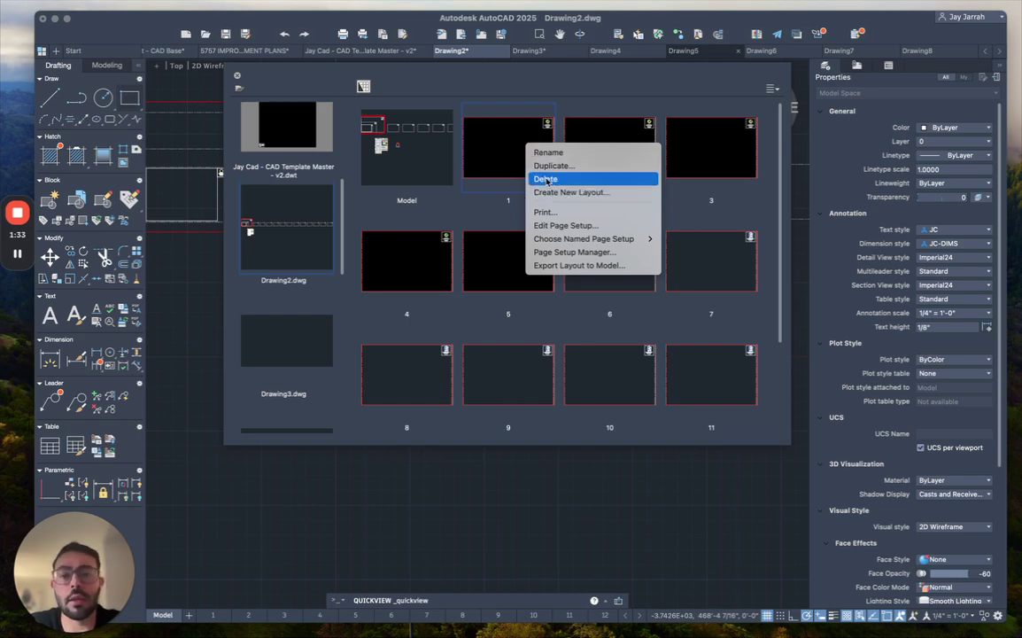
pyautogui.click(545, 179)
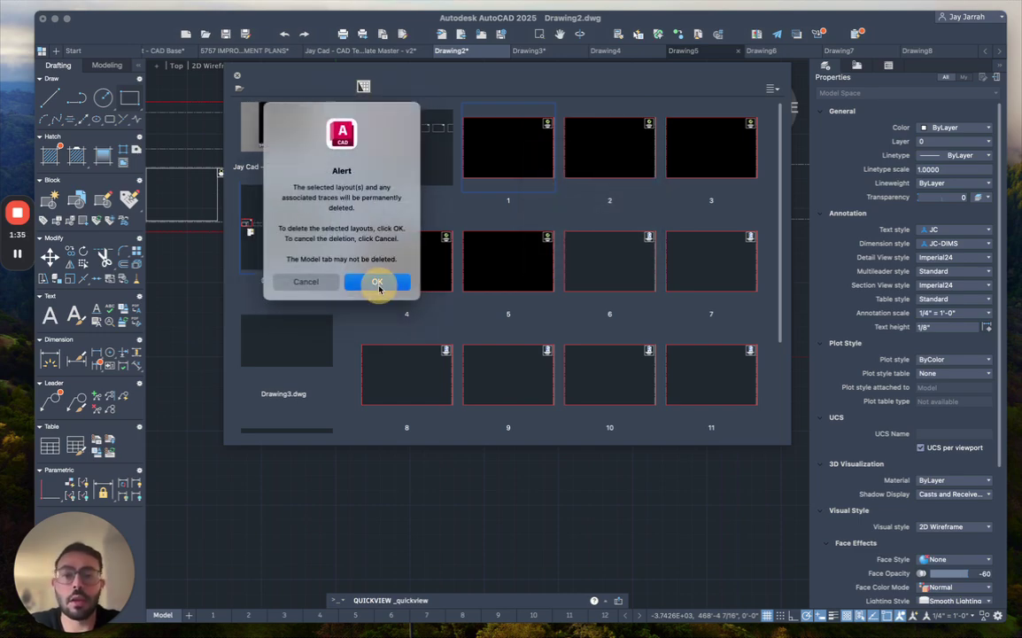
pyautogui.click(376, 281)
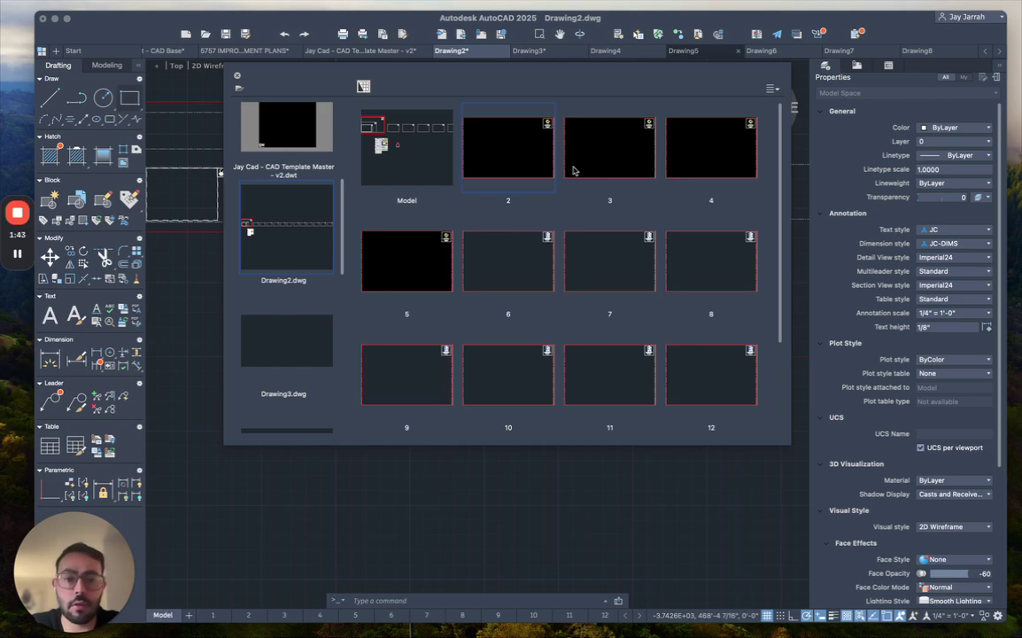
# Step: Select layouts 2 through 4 together, delete them, and confirm the alert
pyautogui.keyDown('shift'); pyautogui.click(706, 158); pyautogui.keyUp('shift')
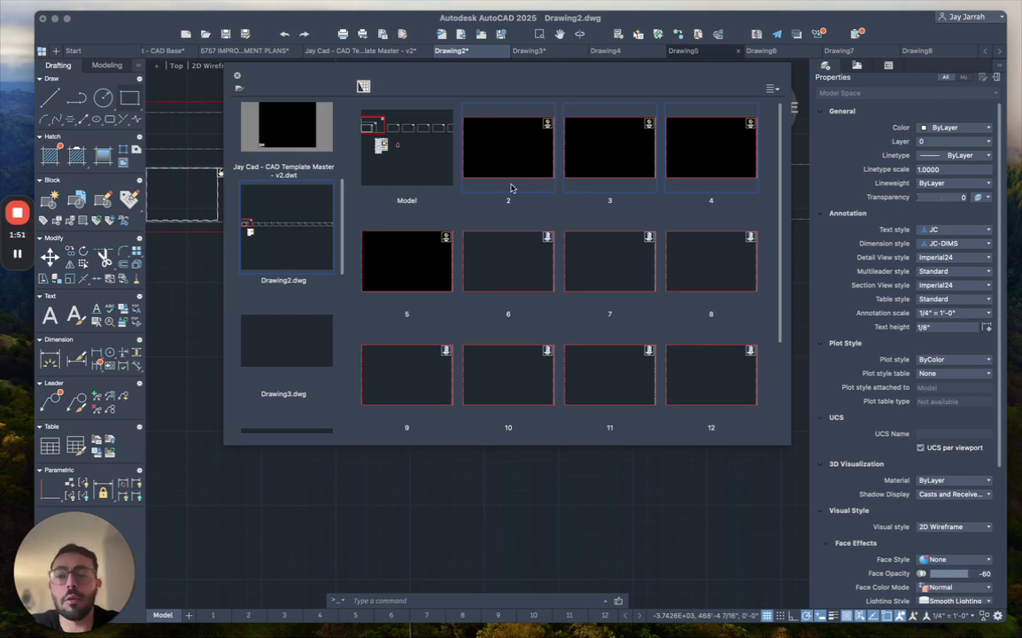
pyautogui.rightClick(498, 156)
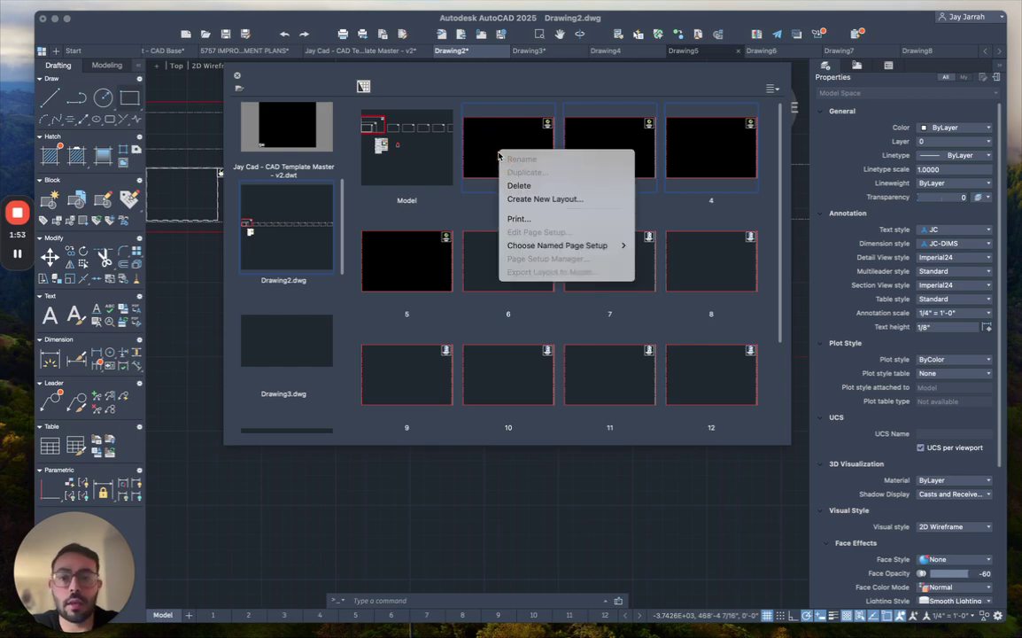
pyautogui.click(527, 186)
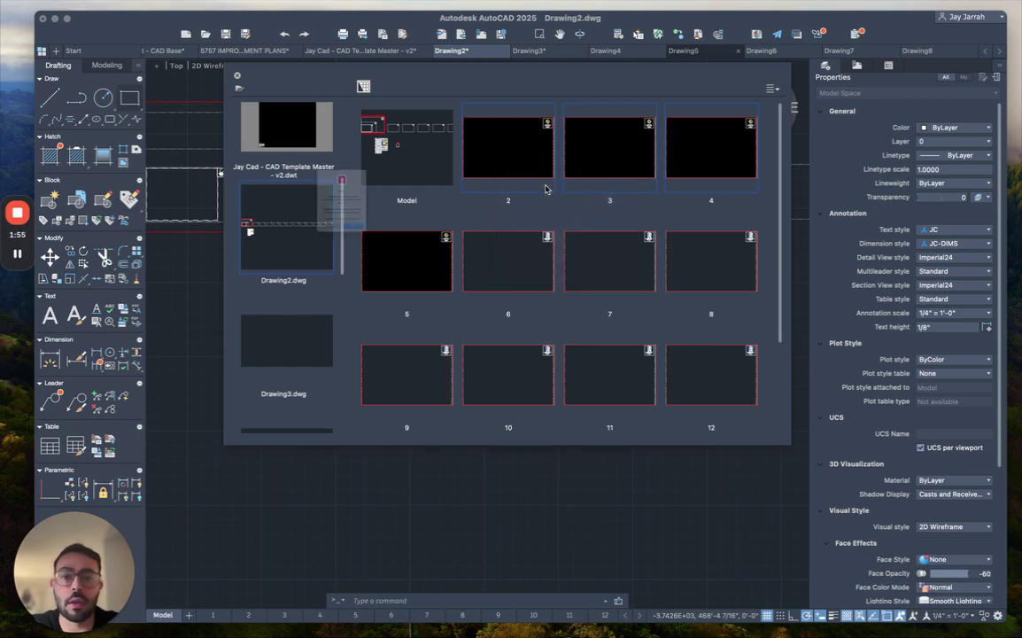
pyautogui.click(393, 283)
pyautogui.click(520, 144)
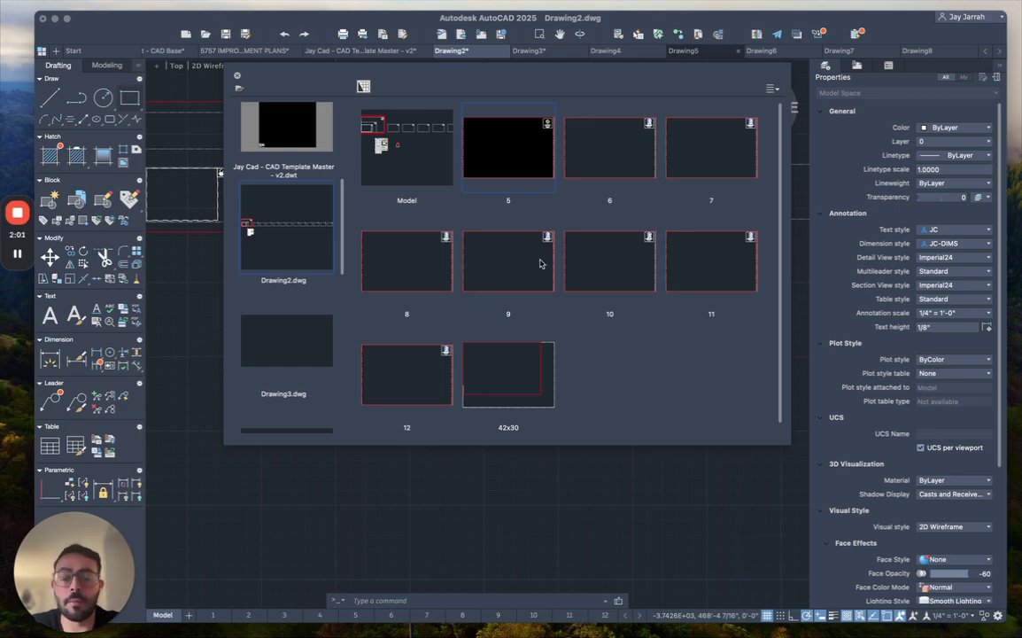
# Step: Close Quick View and step through layout tabs 5 to 9, ending back on layout 5
pyautogui.click(237, 79)
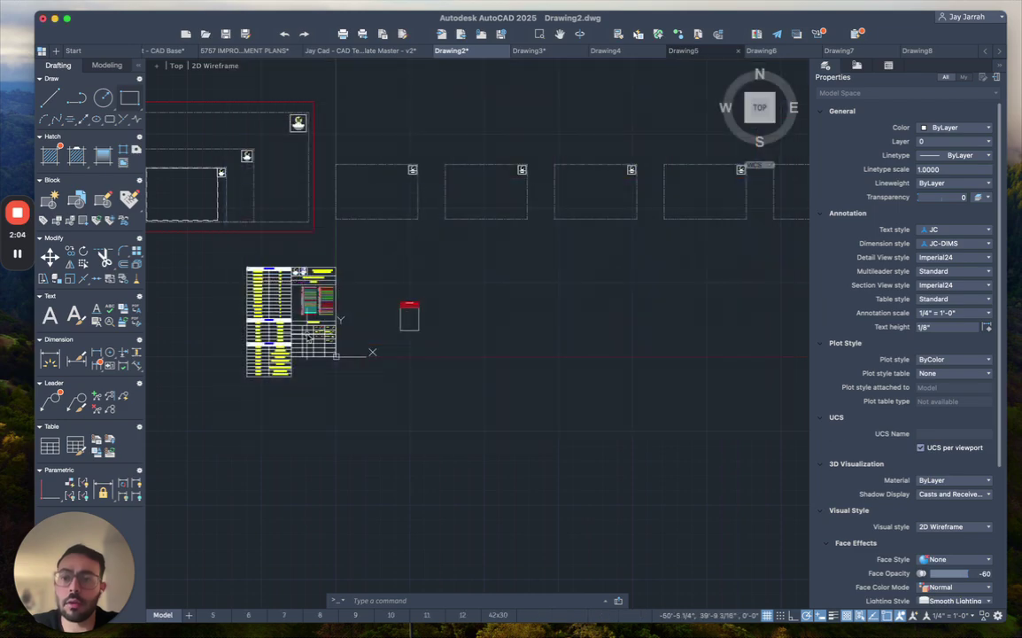
pyautogui.click(214, 614)
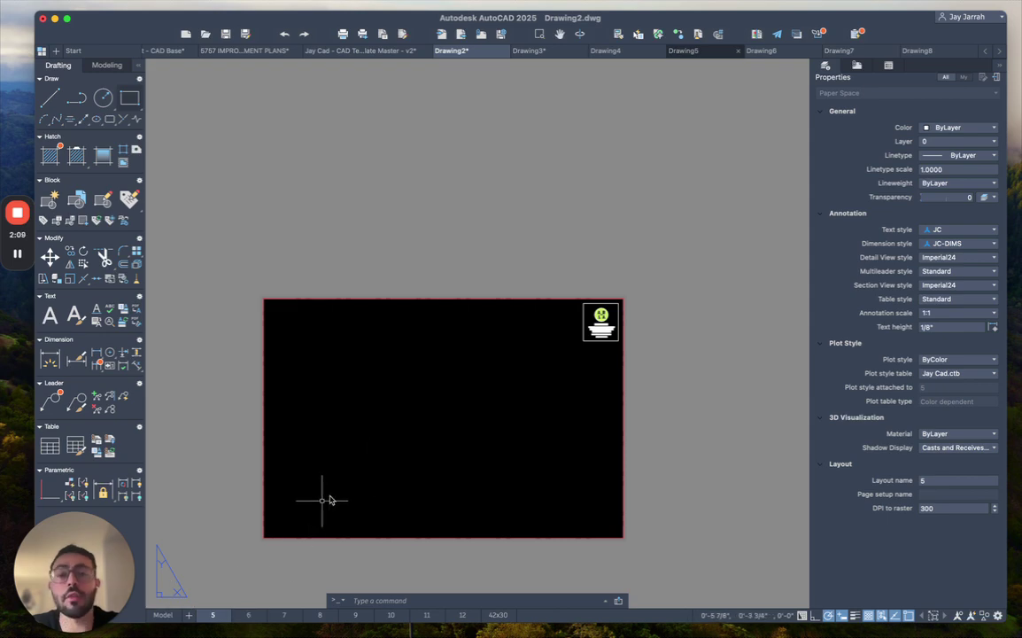
pyautogui.click(248, 614)
pyautogui.click(284, 613)
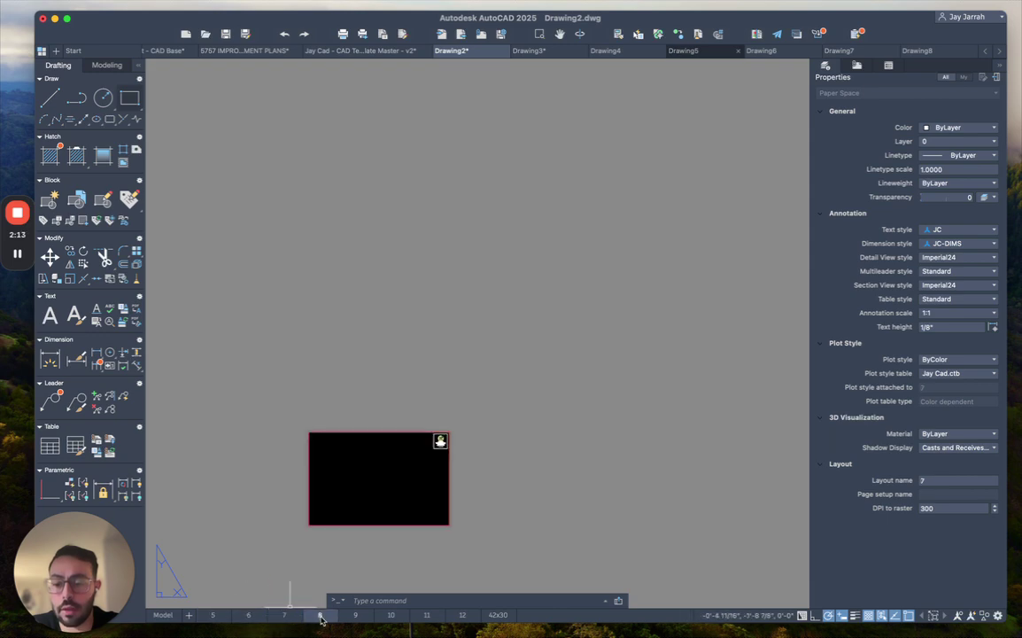
pyautogui.click(321, 615)
pyautogui.click(356, 614)
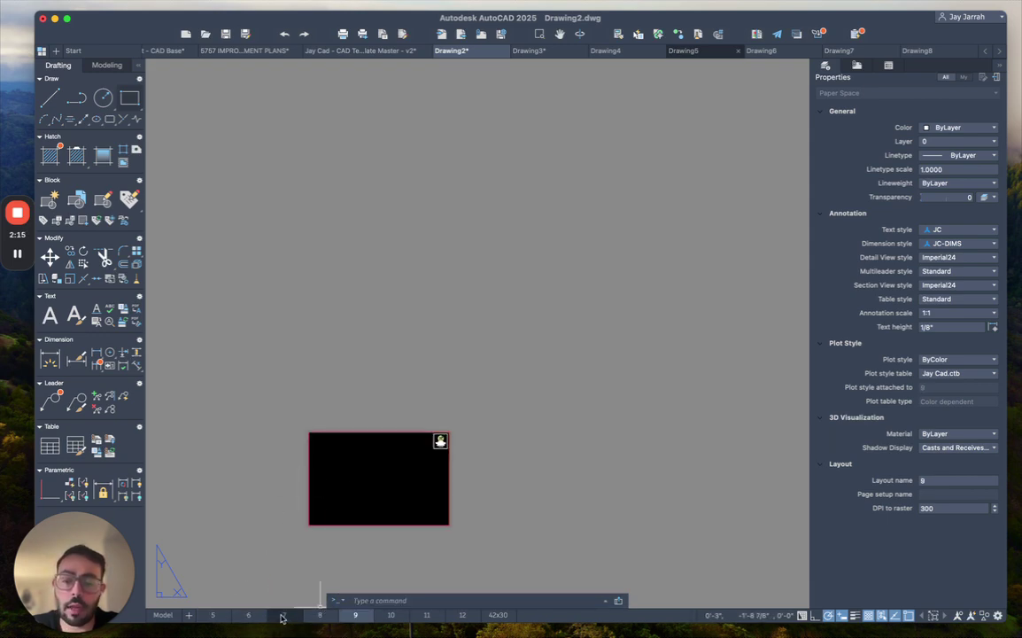
pyautogui.click(212, 614)
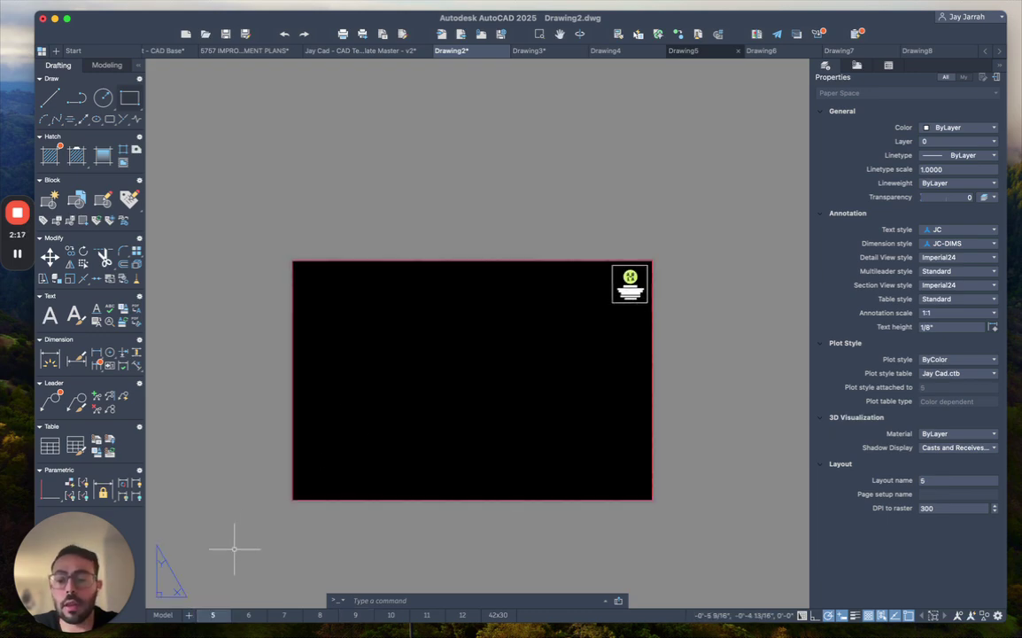
# Step: Delete layout 5 from its tab menu, confirm, and pan the layout 6 sheet
pyautogui.rightClick(202, 615)
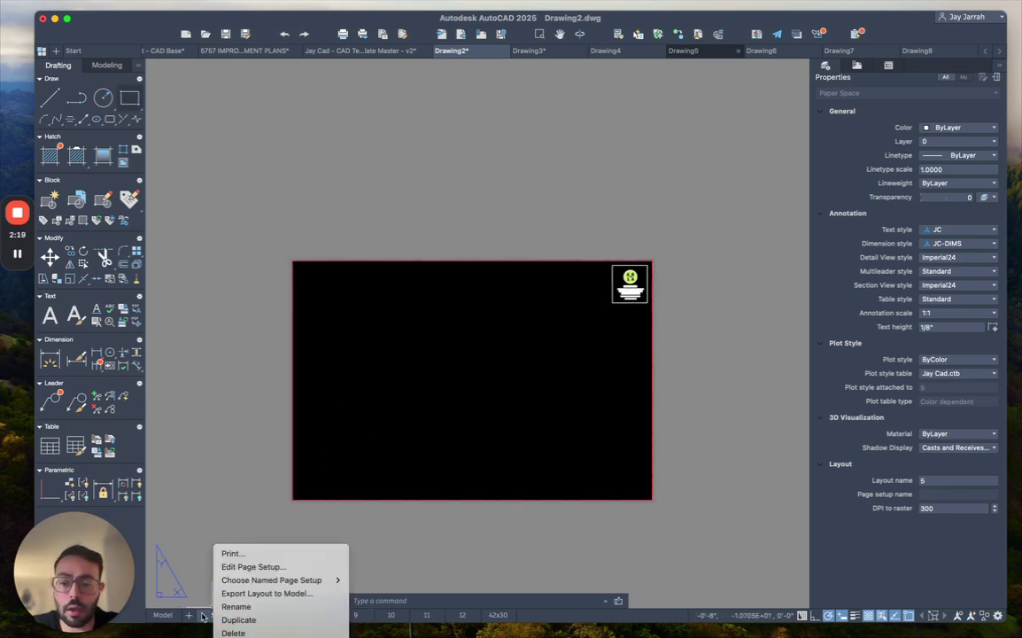
pyautogui.click(260, 634)
pyautogui.click(514, 268)
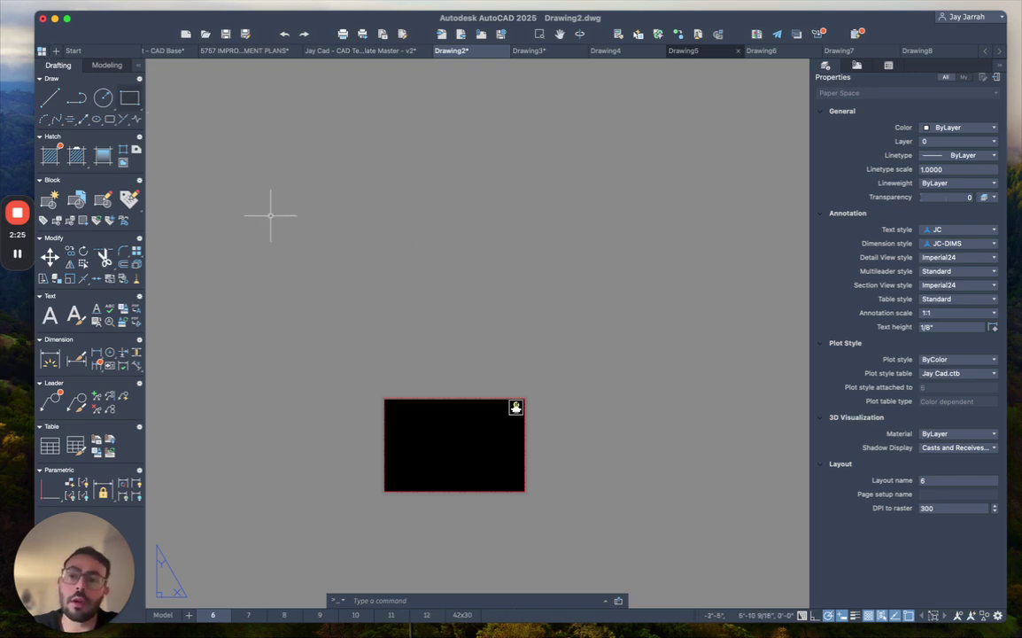
pyautogui.moveTo(392, 255); pyautogui.dragTo(430, 209, button='middle')
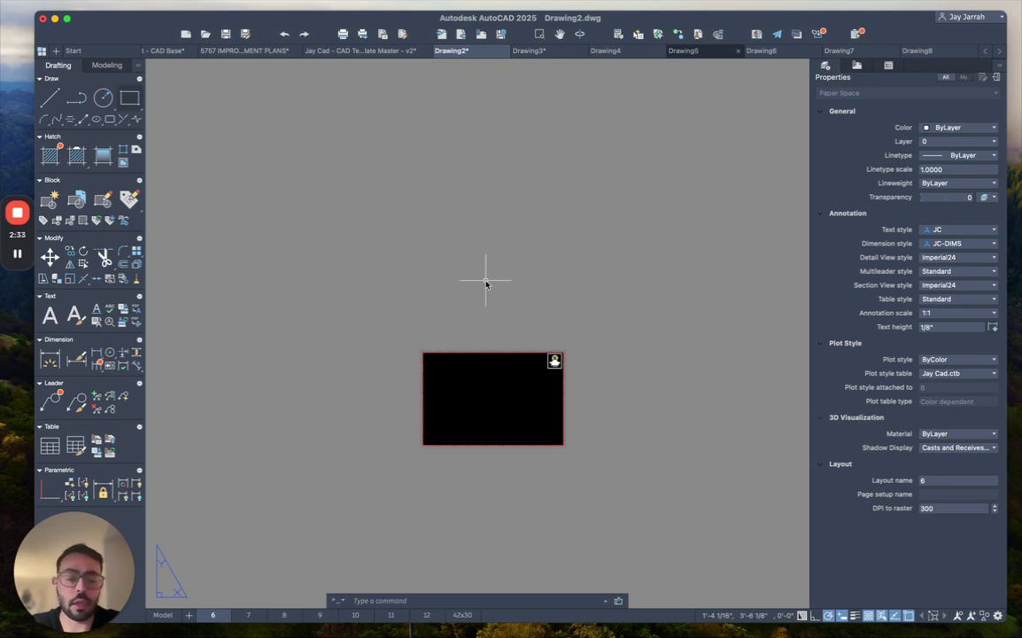
# Step: Reopen the layout overview with Ctrl+Tab and scroll through Drawing2's remaining layouts
pyautogui.hotkey('ctrl', 'Tab')
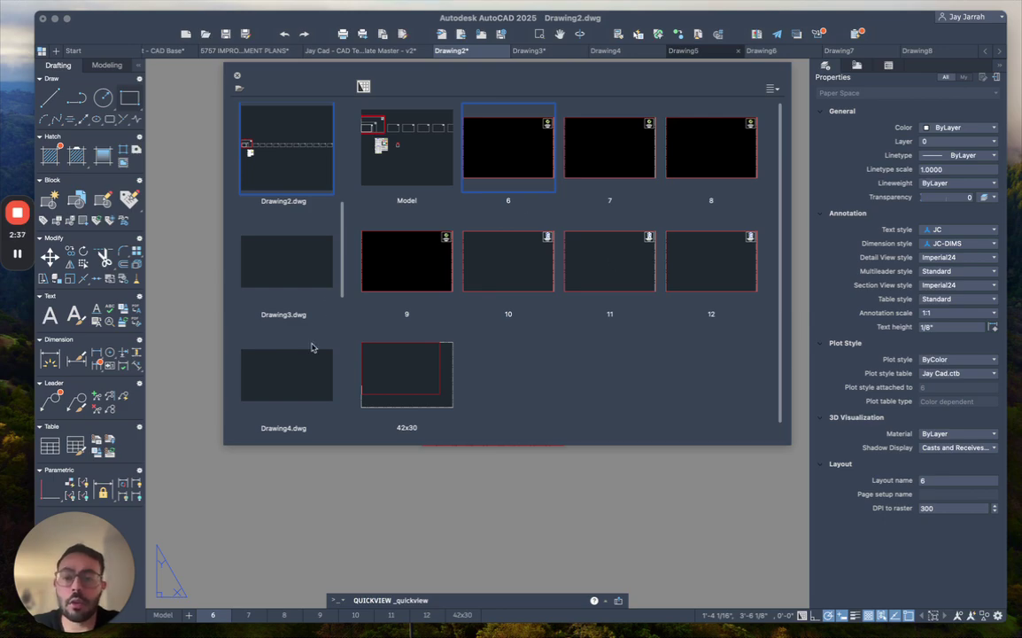
pyautogui.scroll(3, 311, 348)
pyautogui.scroll(2, 311, 346)
pyautogui.scroll(2, 306, 319)
pyautogui.scroll(2, 297, 283)
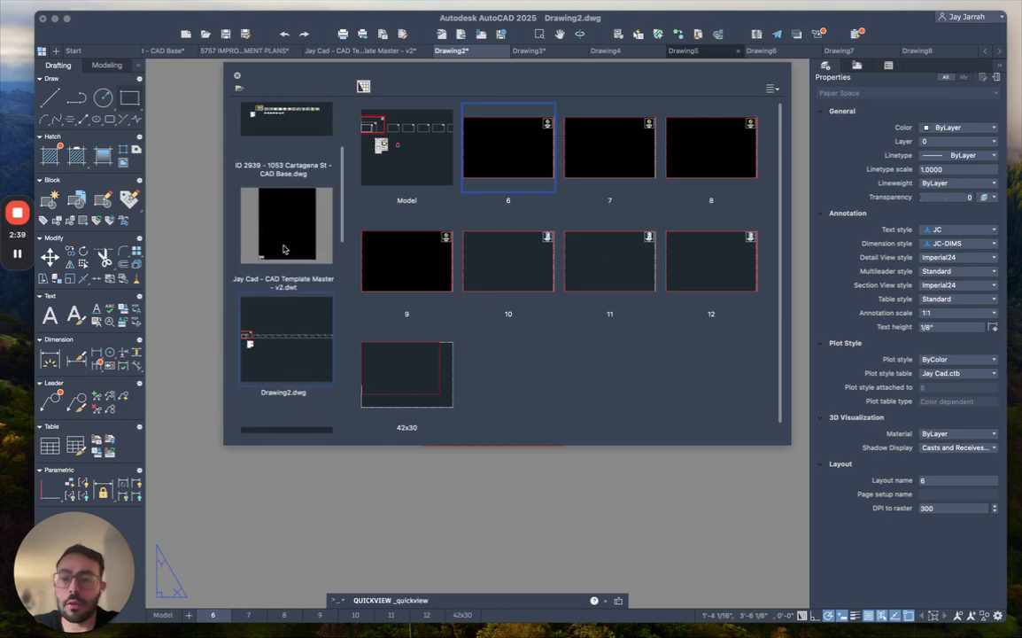
pyautogui.scroll(2, 283, 250)
pyautogui.scroll(-1, 283, 250)
pyautogui.scroll(-3, 292, 209)
pyautogui.scroll(-3, 301, 168)
pyautogui.scroll(-2, 298, 167)
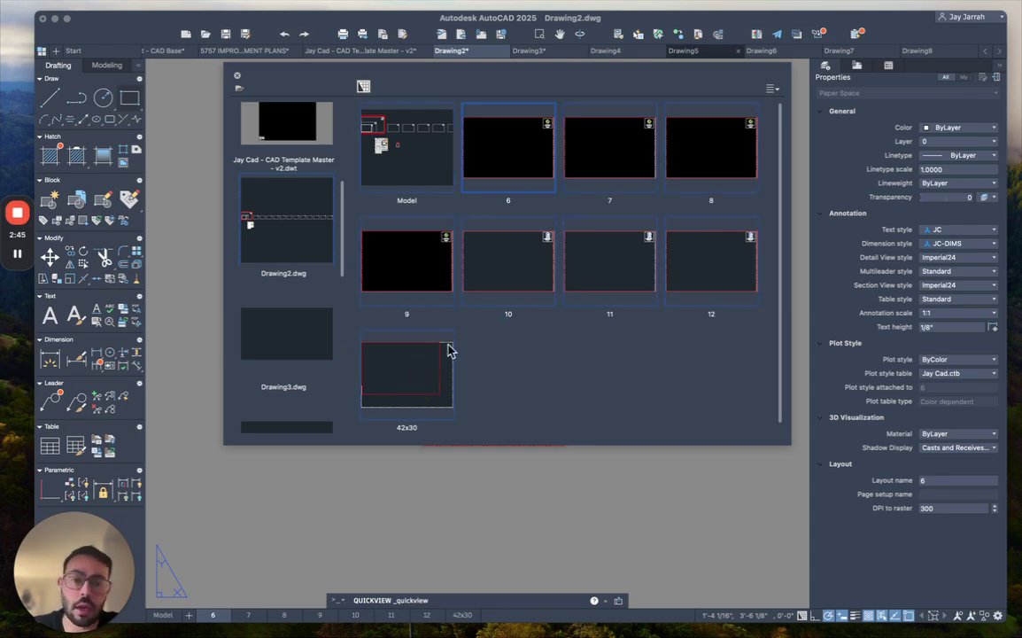
# Step: Delete the selected layouts 6–12 and 42x30, confirming with OK
pyautogui.rightClick(424, 286)
pyautogui.click(511, 315)
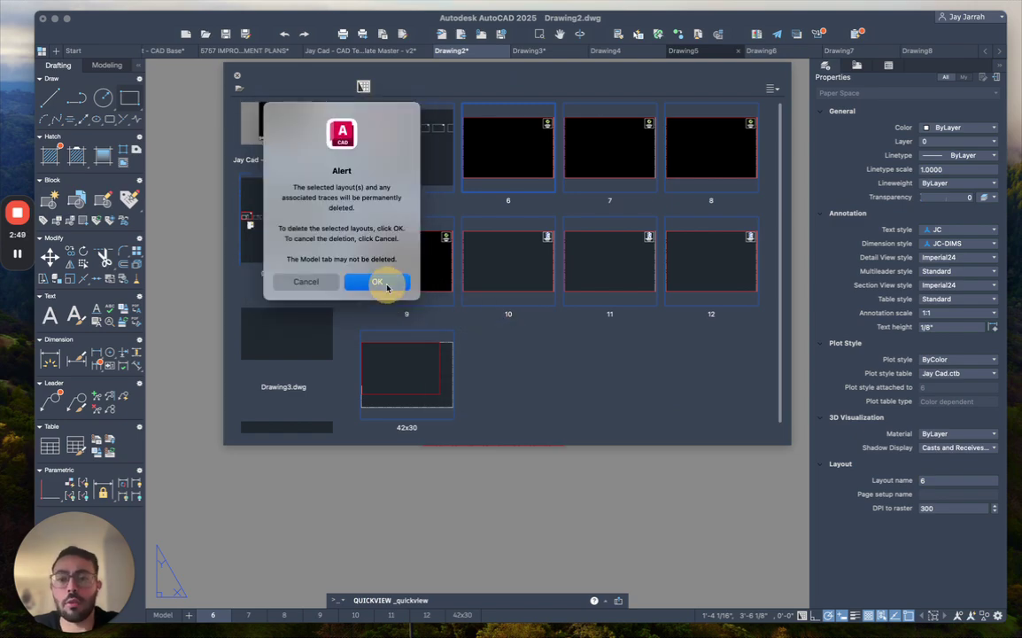
pyautogui.click(386, 285)
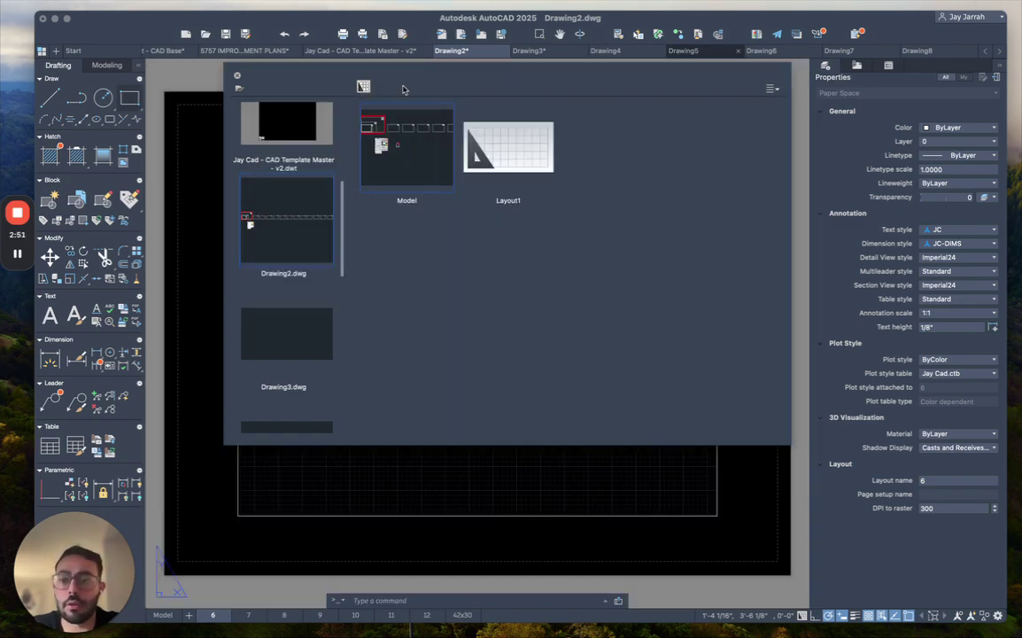
# Step: Close the Quick View Layouts window to show Drawing2's Layout1 sheet frames
pyautogui.click(236, 78)
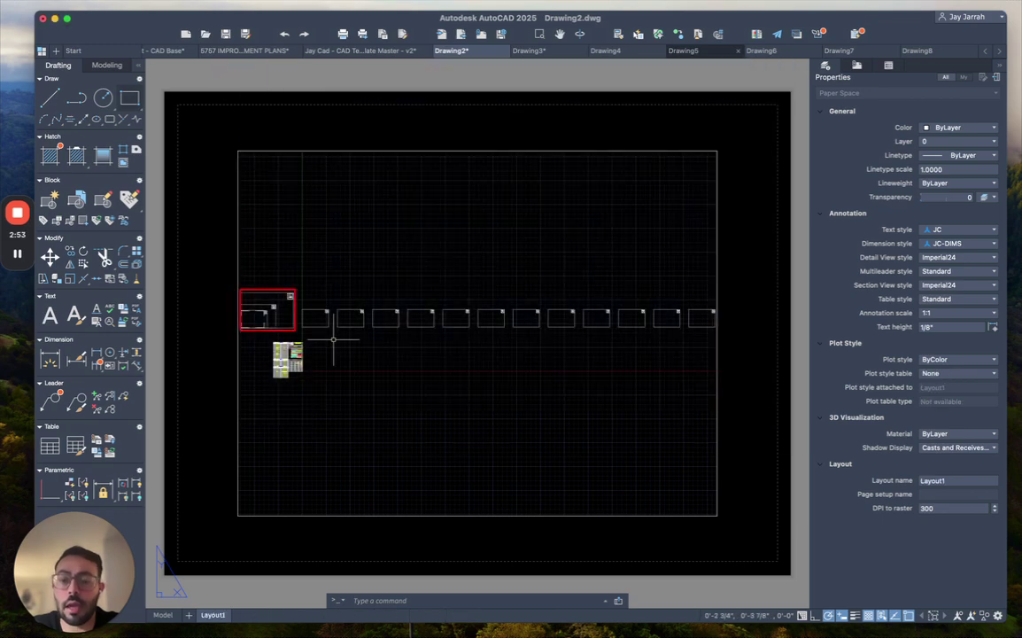